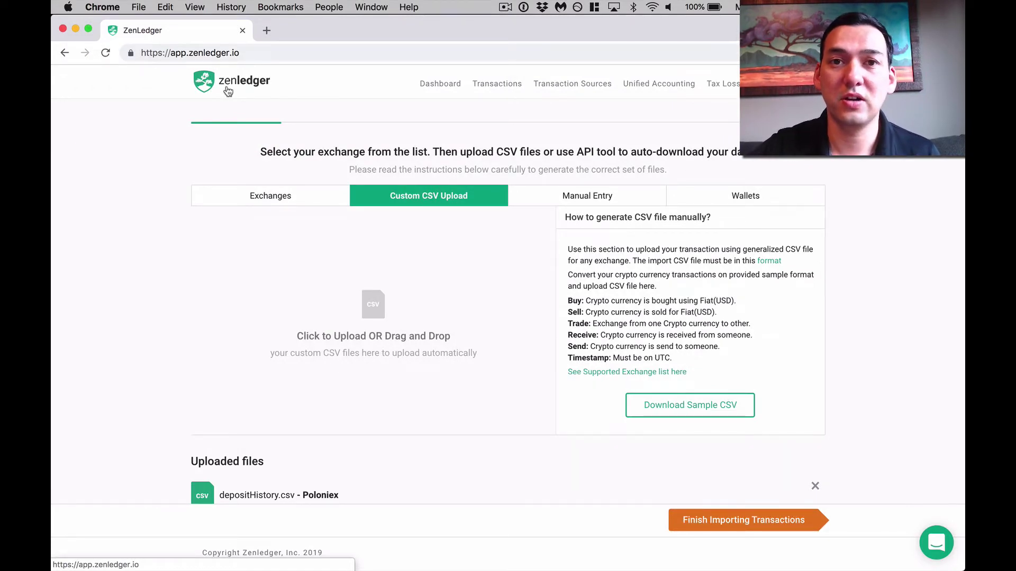
- Review ZenLedger's Custom CSV Upload instructions, then bring up generalized-csv-sample in Excel
{"action": "left_click", "coordinate": [245, 85]}
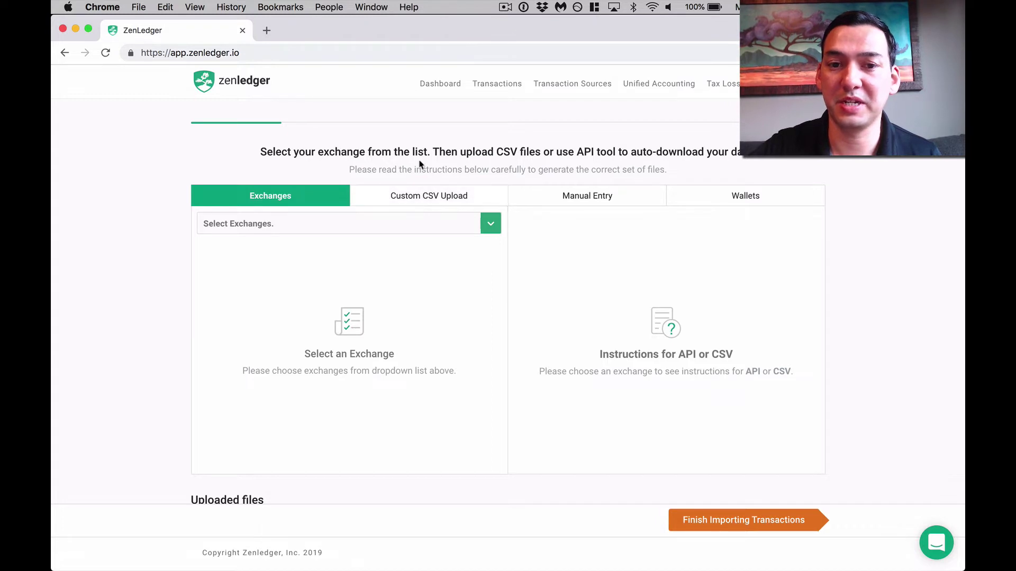
{"action": "left_click", "coordinate": [437, 198]}
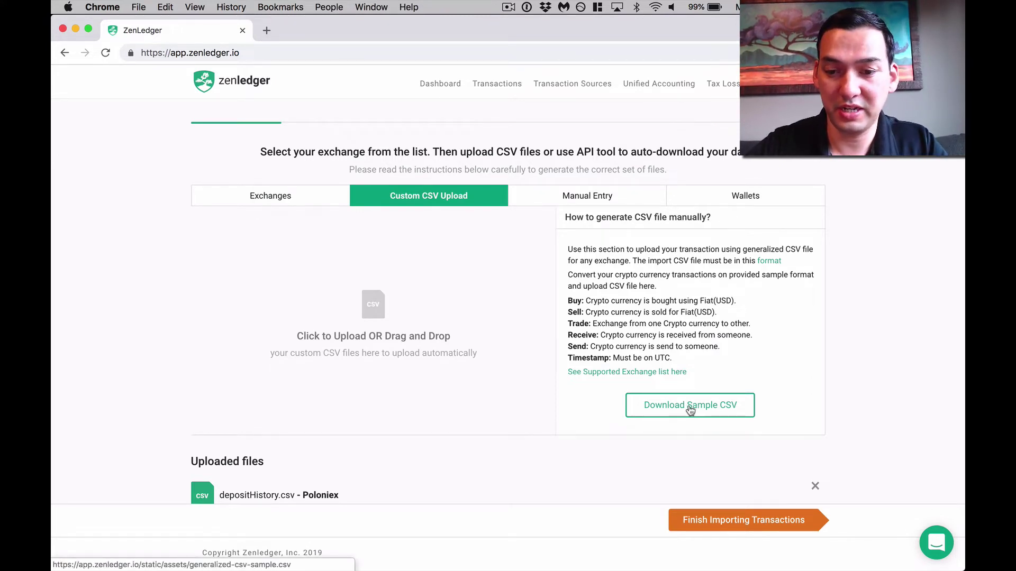
{"action": "key", "text": "super+Tab"}
{"action": "key", "text": "super+Tab"}
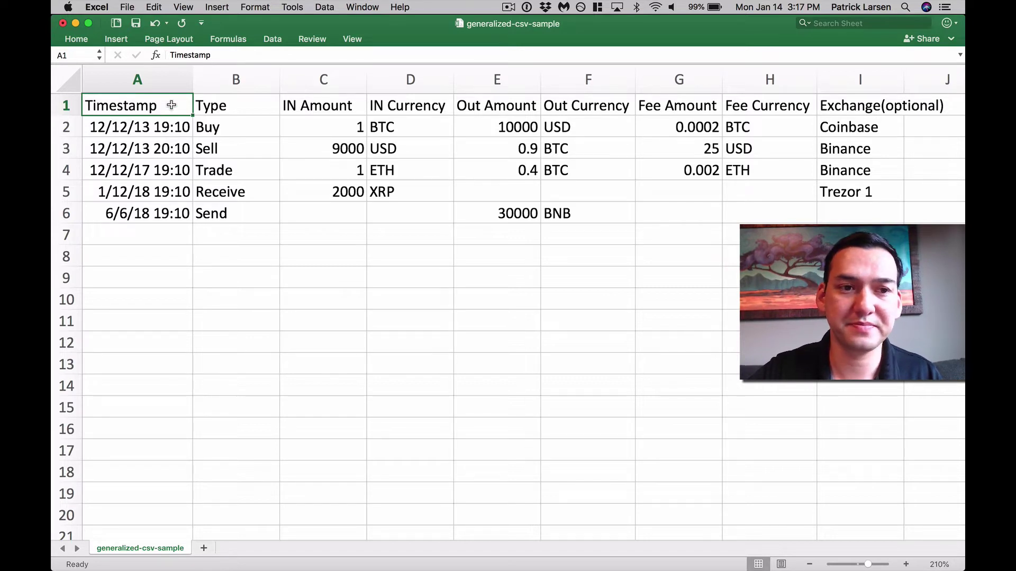
{"action": "left_click", "coordinate": [141, 127]}
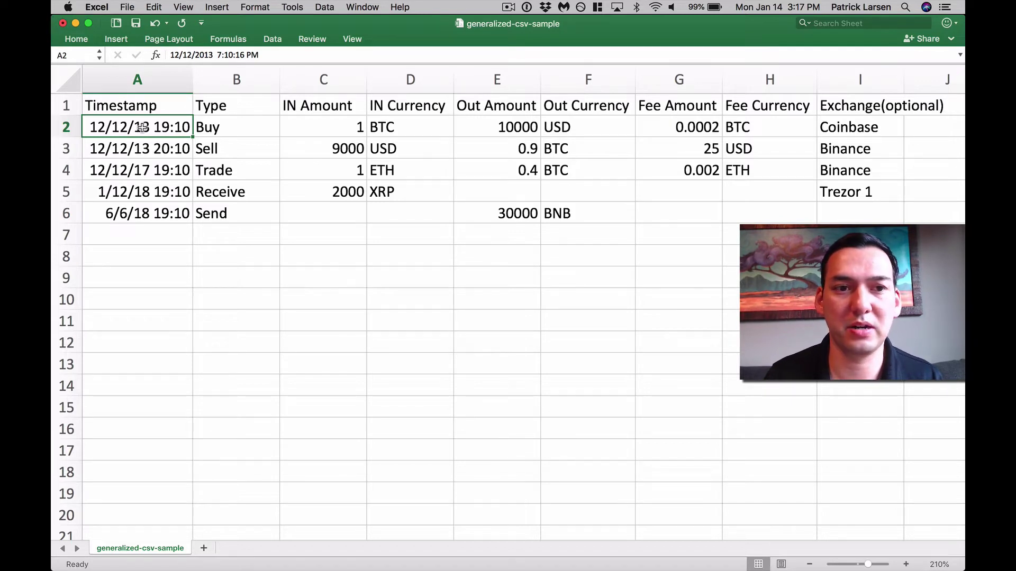
{"action": "key", "text": "Up"}
{"action": "key", "text": "Right"}
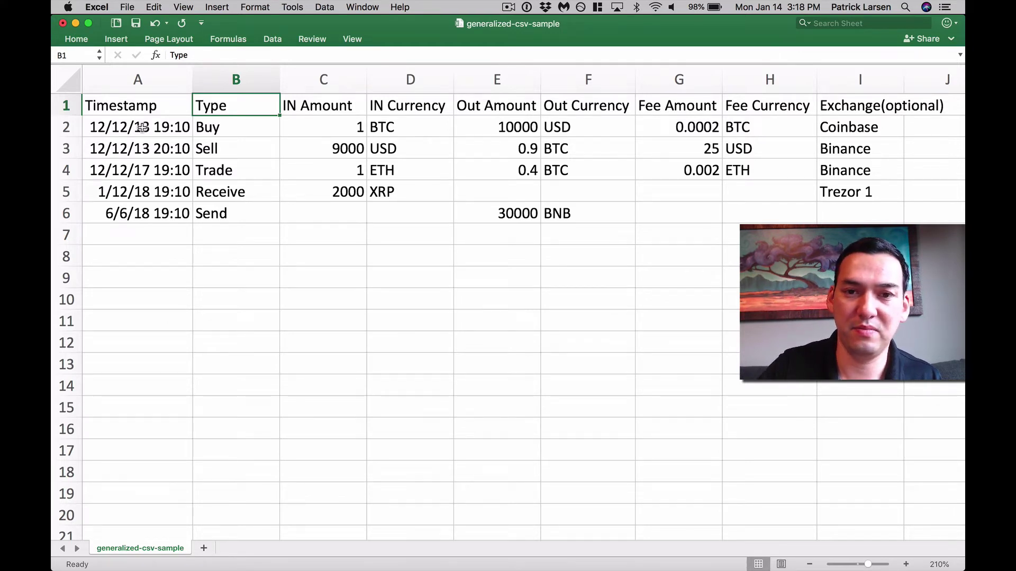
{"action": "key", "text": "Right"}
{"action": "key", "text": "Right"}
{"action": "key", "text": "Down"}
{"action": "key", "text": "Right"}
{"action": "key", "text": "Right"}
{"action": "key", "text": "Right"}
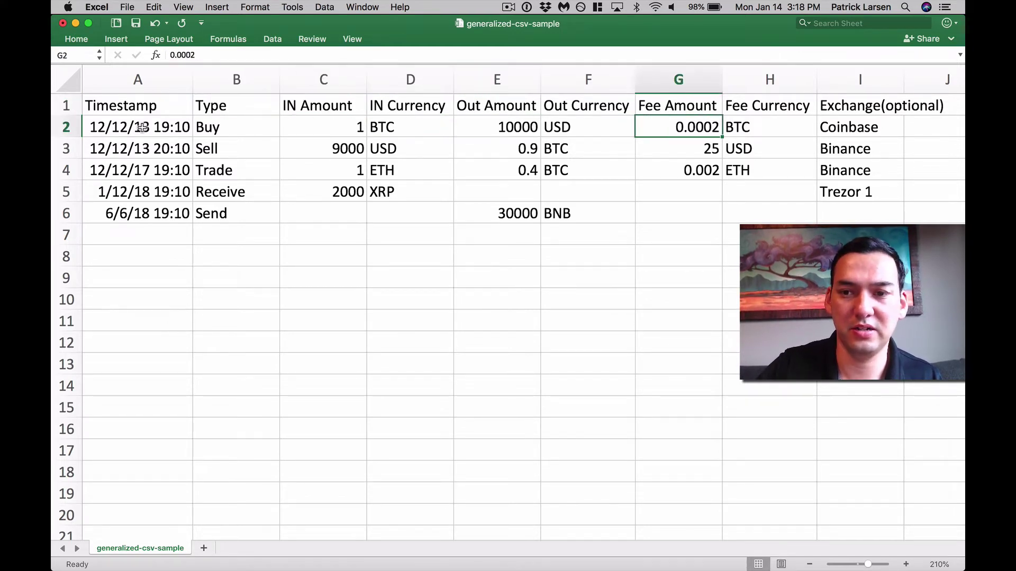
{"action": "key", "text": "Left"}
{"action": "key", "text": "Right"}
{"action": "key", "text": "Right"}
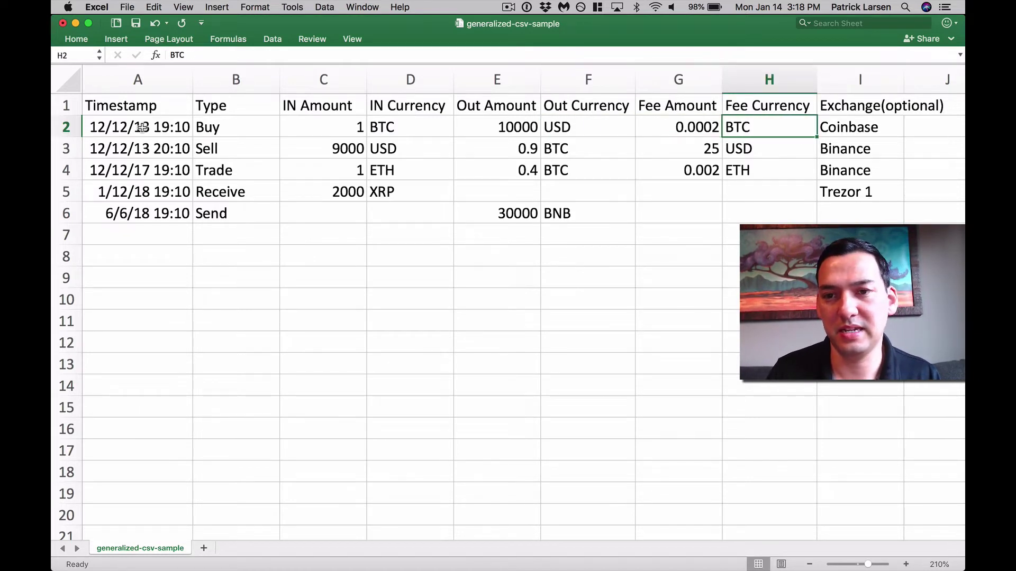
{"action": "key", "text": "Right"}
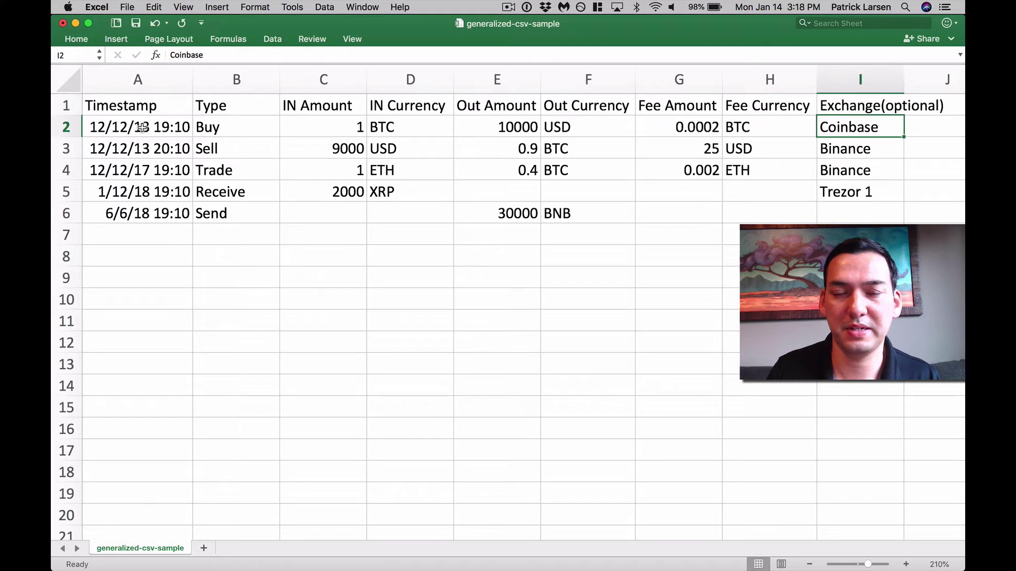
{"action": "key", "text": "Left"}
{"action": "key", "text": "Left"}
{"action": "key", "text": "Left"}
{"action": "key", "text": "Left"}
{"action": "key", "text": "Left"}
{"action": "key", "text": "Left"}
{"action": "key", "text": "Left"}
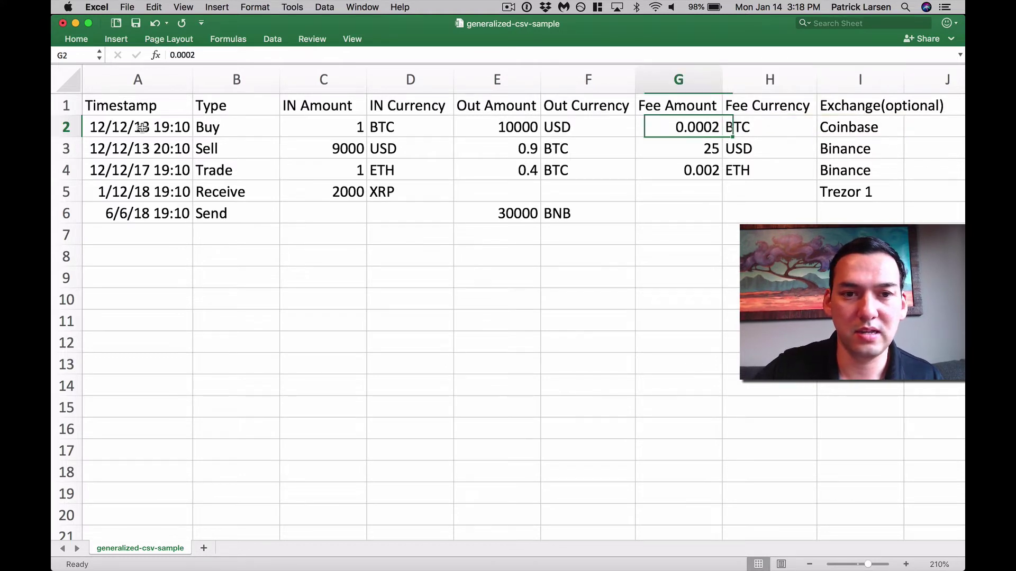
{"action": "key", "text": "Down"}
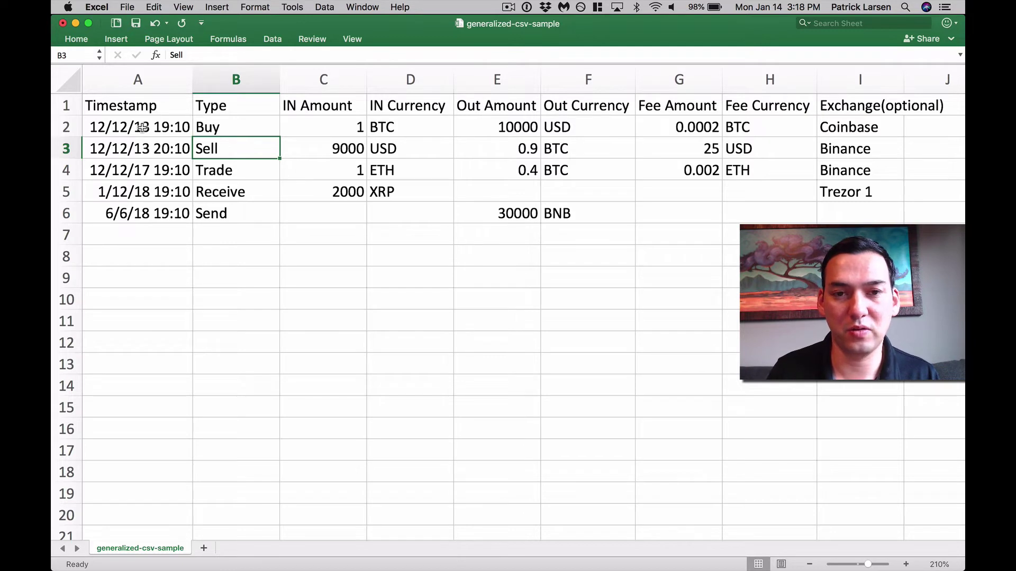
{"action": "key", "text": "Up"}
{"action": "key", "text": "Right"}
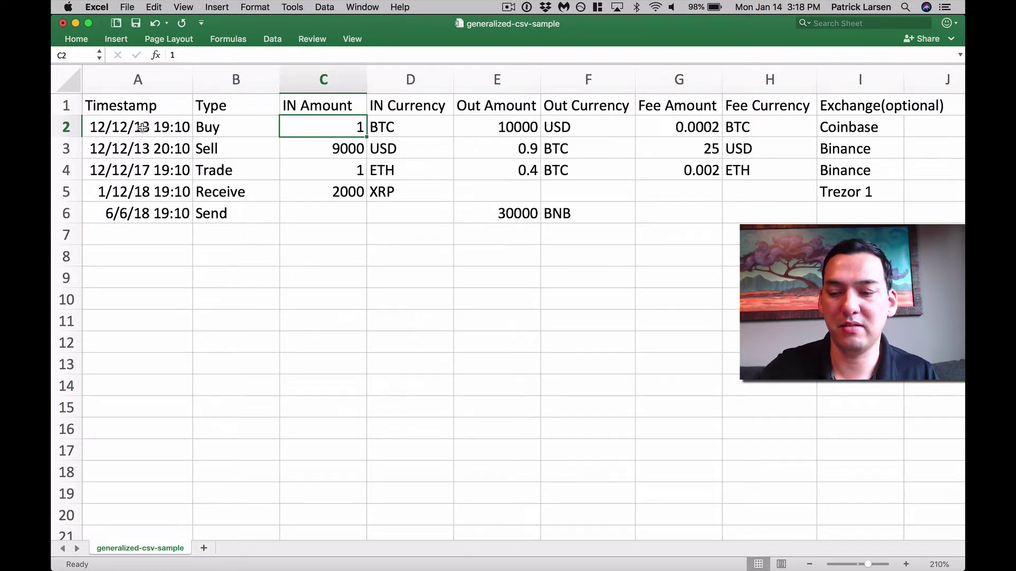
{"action": "key", "text": "Right"}
{"action": "key", "text": "Right"}
{"action": "key", "text": "Right"}
{"action": "key", "text": "Left"}
{"action": "key", "text": "Left"}
{"action": "key", "text": "Left"}
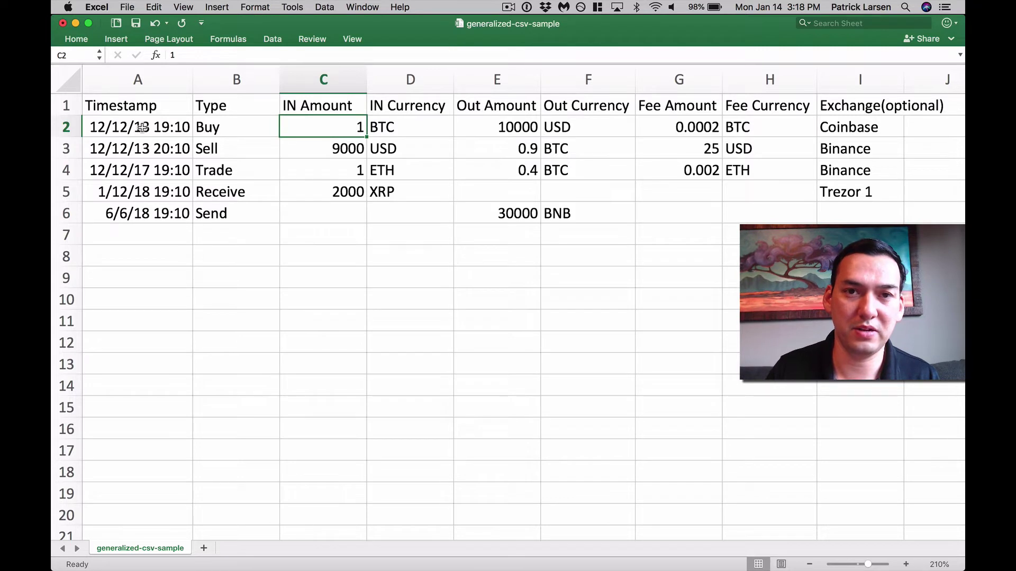
{"action": "key", "text": "Right"}
{"action": "key", "text": "Right"}
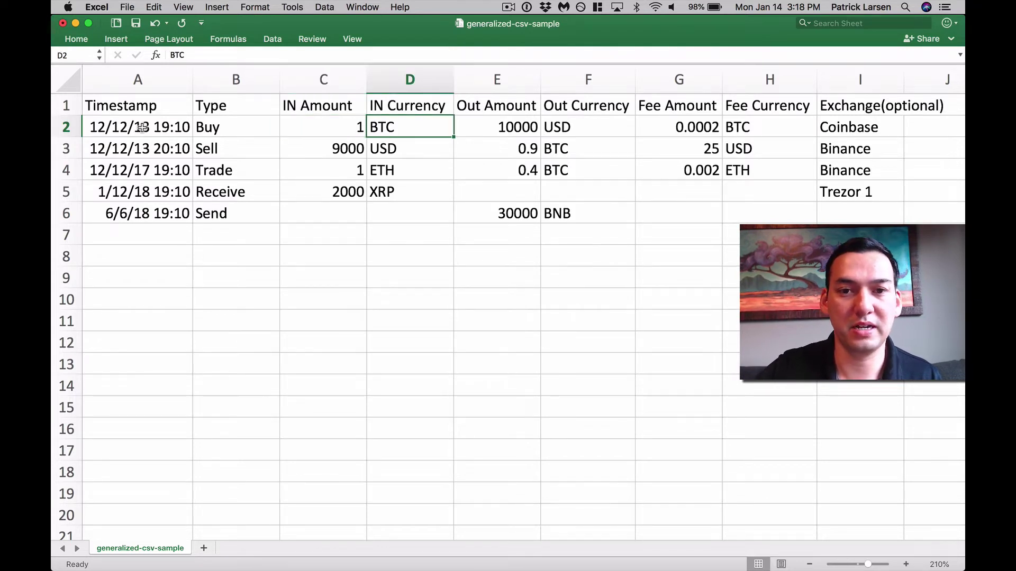
{"action": "key", "text": "Right"}
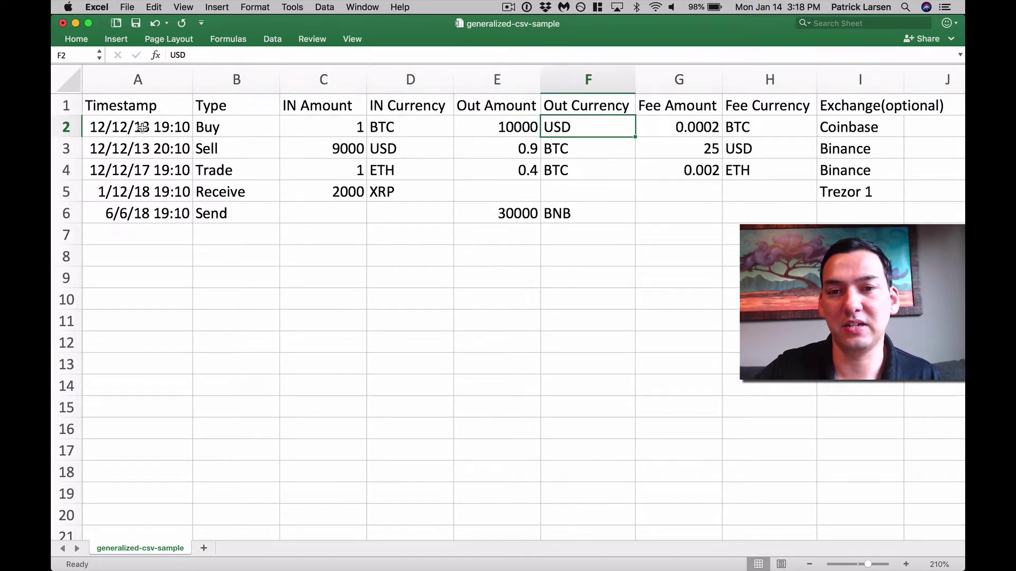
{"action": "key", "text": "Left"}
{"action": "key", "text": "Left"}
{"action": "key", "text": "Left"}
{"action": "key", "text": "Down"}
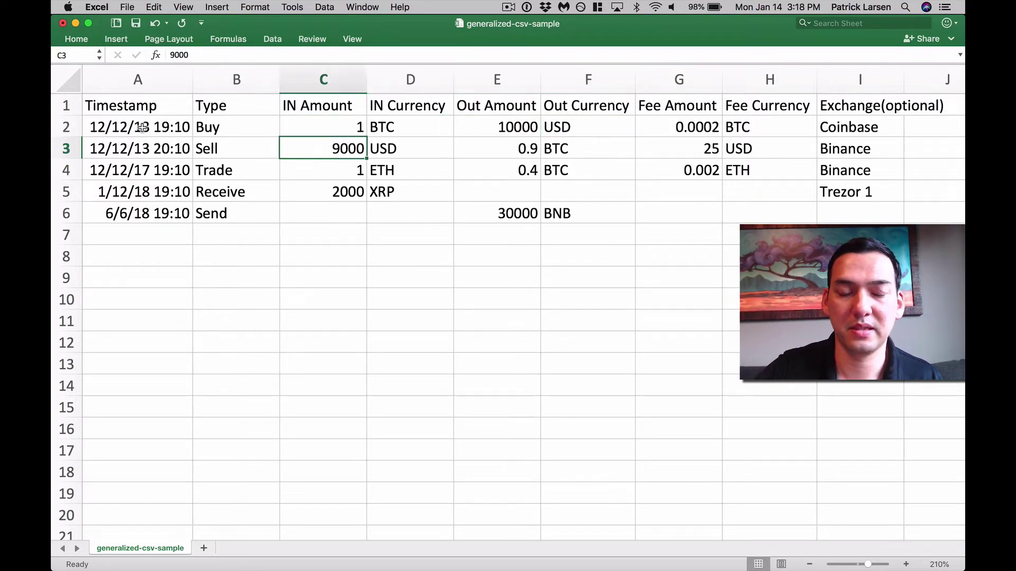
{"action": "key", "text": "Right"}
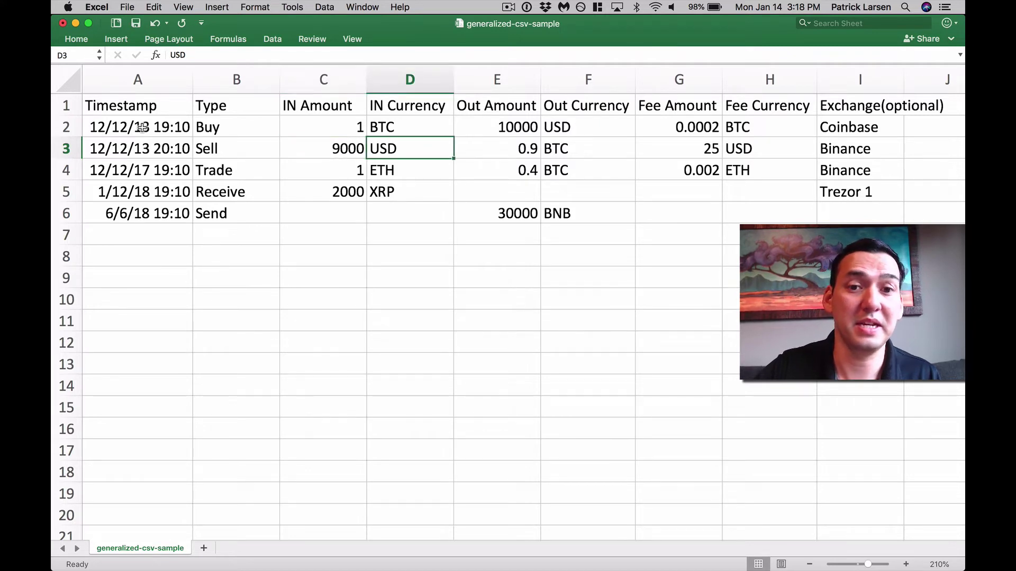
{"action": "key", "text": "Right"}
{"action": "key", "text": "Right"}
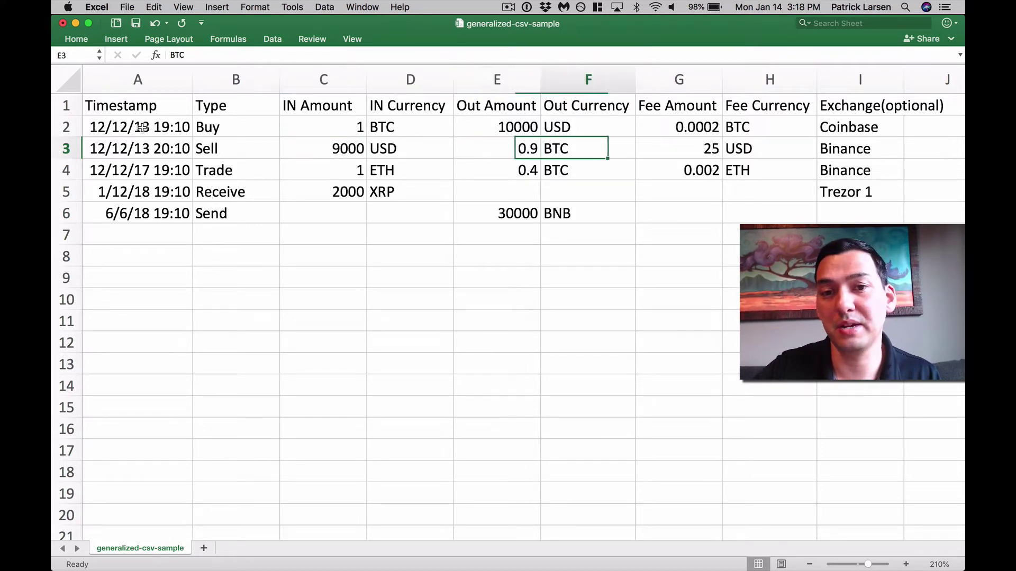
{"action": "key", "text": "Right"}
{"action": "key", "text": "Up"}
{"action": "key", "text": "Down"}
{"action": "key", "text": "Up"}
{"action": "key", "text": "Right"}
{"action": "key", "text": "Left"}
{"action": "key", "text": "Down"}
{"action": "key", "text": "Right"}
{"action": "key", "text": "Left"}
{"action": "key", "text": "Up"}
{"action": "key", "text": "Right"}
{"action": "key", "text": "Left"}
{"action": "key", "text": "Down"}
{"action": "key", "text": "Down"}
{"action": "key", "text": "Right"}
{"action": "key", "text": "Left"}
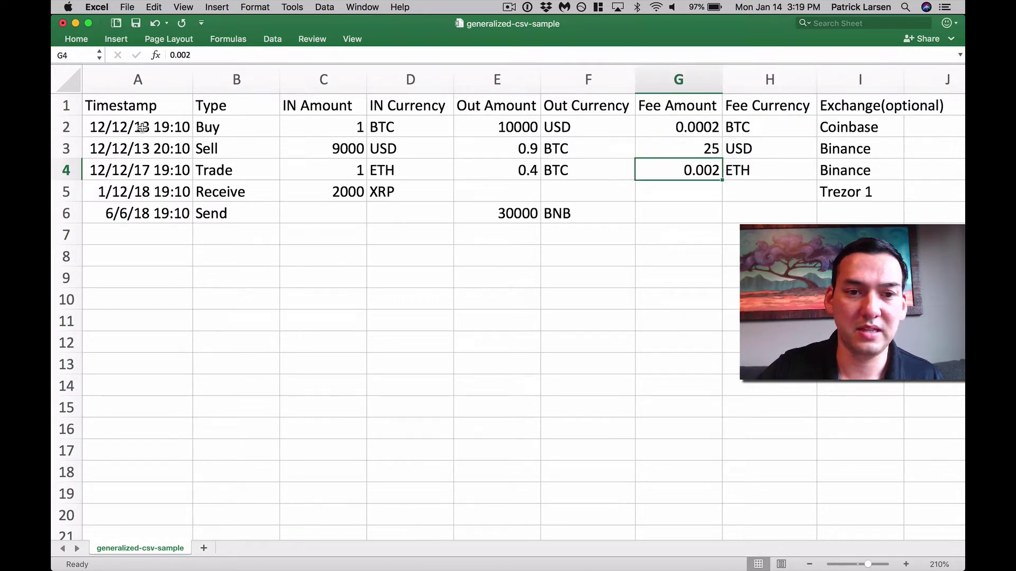
{"action": "key", "text": "Right"}
{"action": "key", "text": "Left"}
{"action": "key", "text": "Left"}
{"action": "key", "text": "Left"}
{"action": "key", "text": "Left"}
{"action": "key", "text": "Left"}
{"action": "key", "text": "Left"}
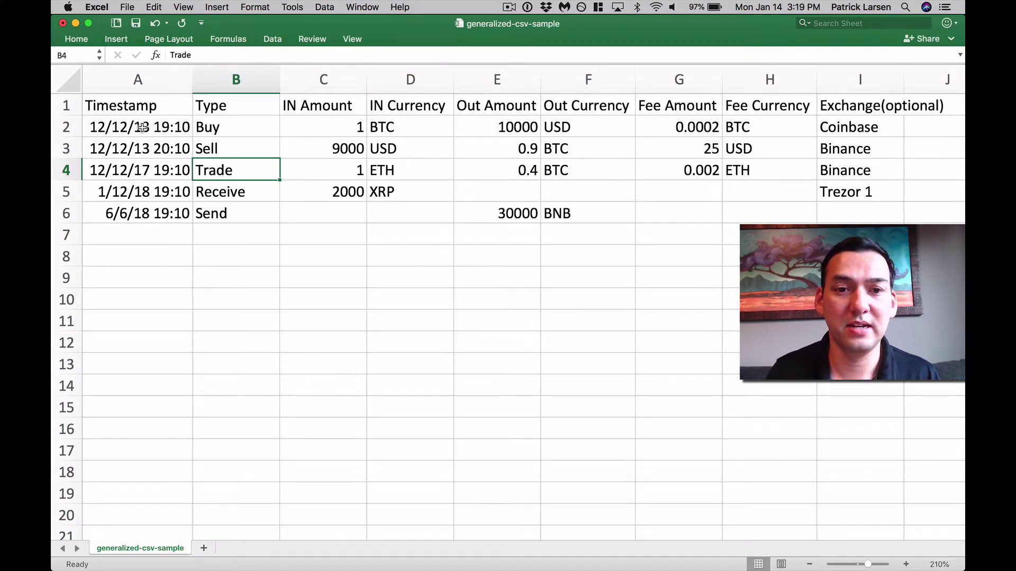
{"action": "key", "text": "Right"}
{"action": "key", "text": "Right"}
{"action": "key", "text": "Left"}
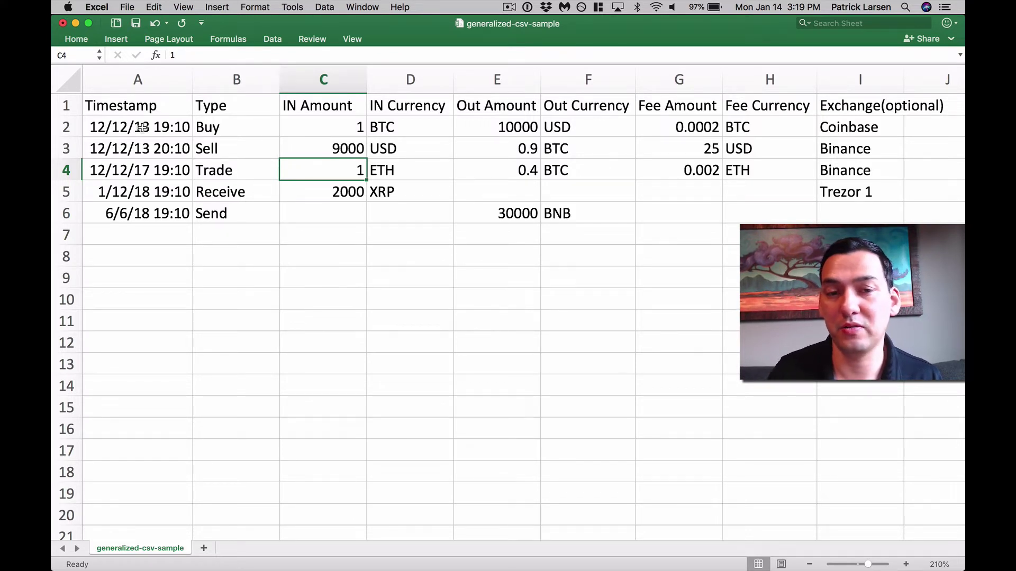
{"action": "key", "text": "Right"}
{"action": "key", "text": "Left"}
{"action": "key", "text": "Right"}
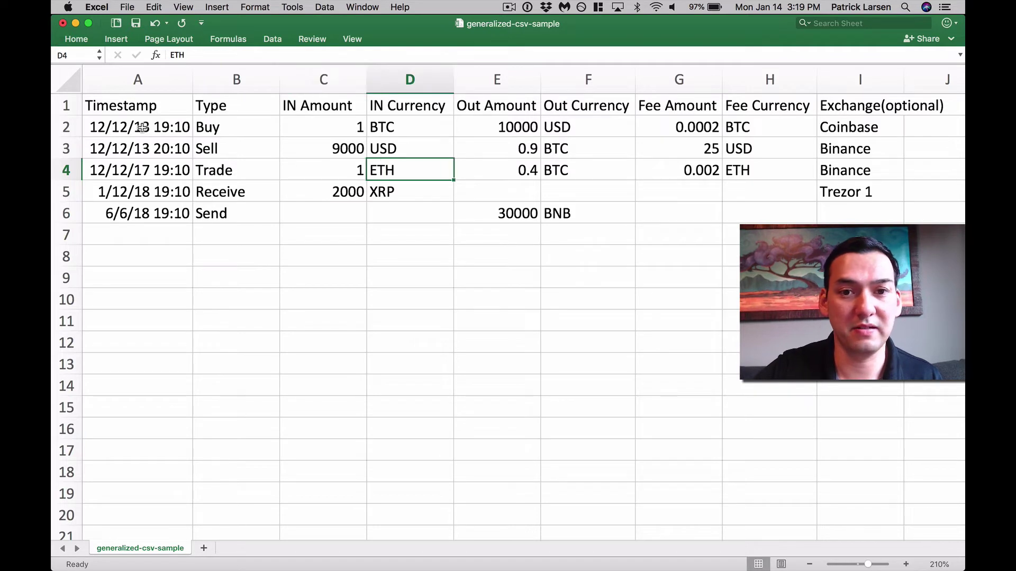
{"action": "key", "text": "Right"}
{"action": "key", "text": "Right"}
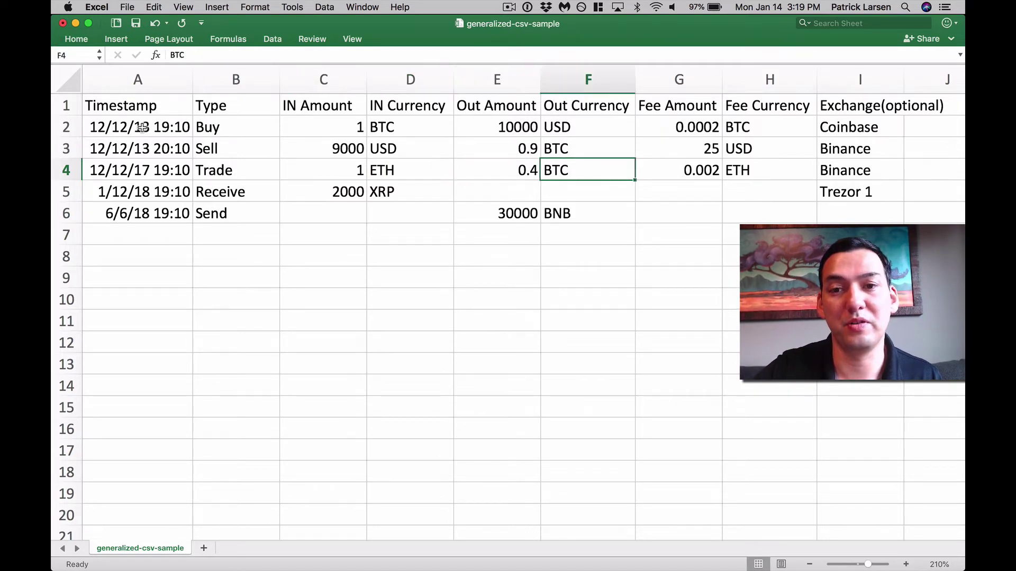
{"action": "key", "text": "Right"}
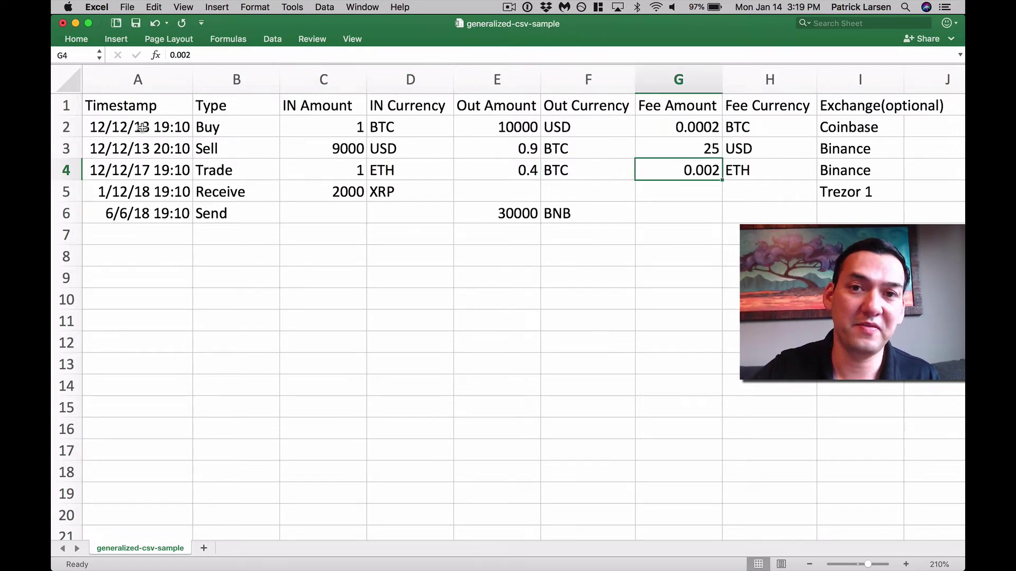
{"action": "key", "text": "Right"}
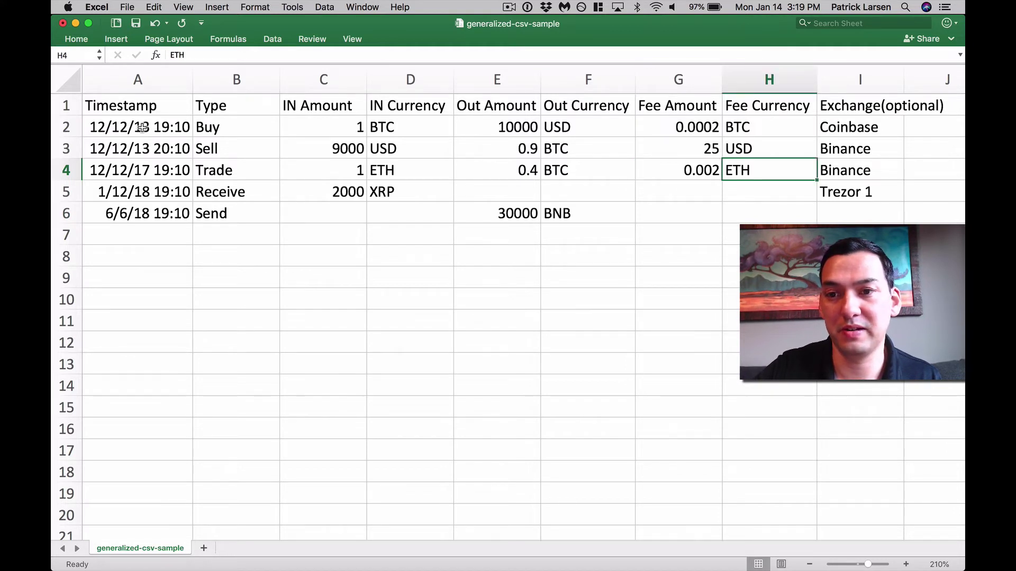
{"action": "key", "text": "Left"}
{"action": "key", "text": "Left"}
{"action": "key", "text": "Left"}
{"action": "key", "text": "Left"}
{"action": "key", "text": "Left"}
{"action": "key", "text": "Left"}
{"action": "key", "text": "Down"}
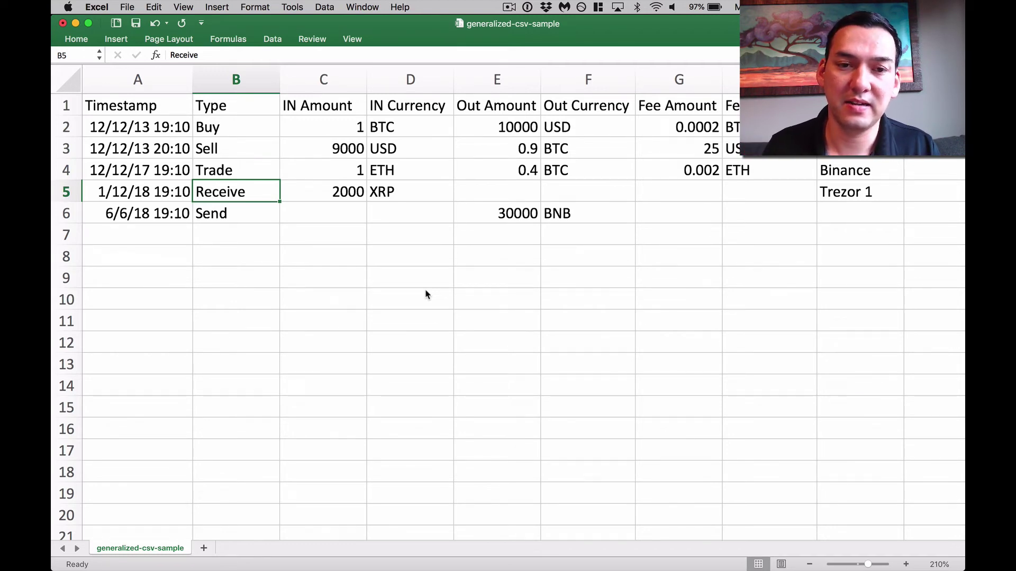
- Enter 'Trezor 1' as the exchange in cell I6 of the Send row
{"action": "key", "text": "Down"}
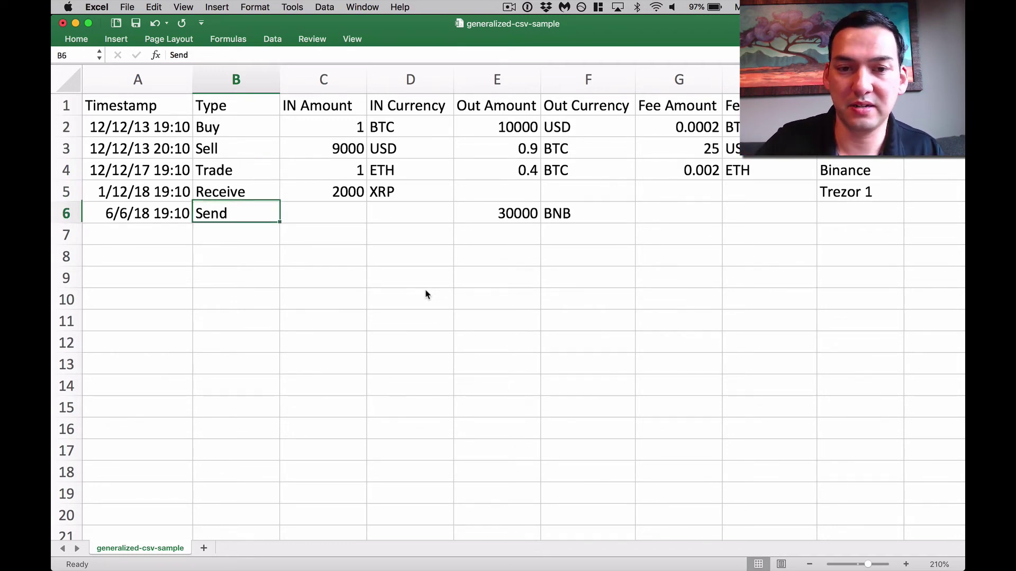
{"action": "key", "text": "Right"}
{"action": "key", "text": "Right"}
{"action": "key", "text": "Right"}
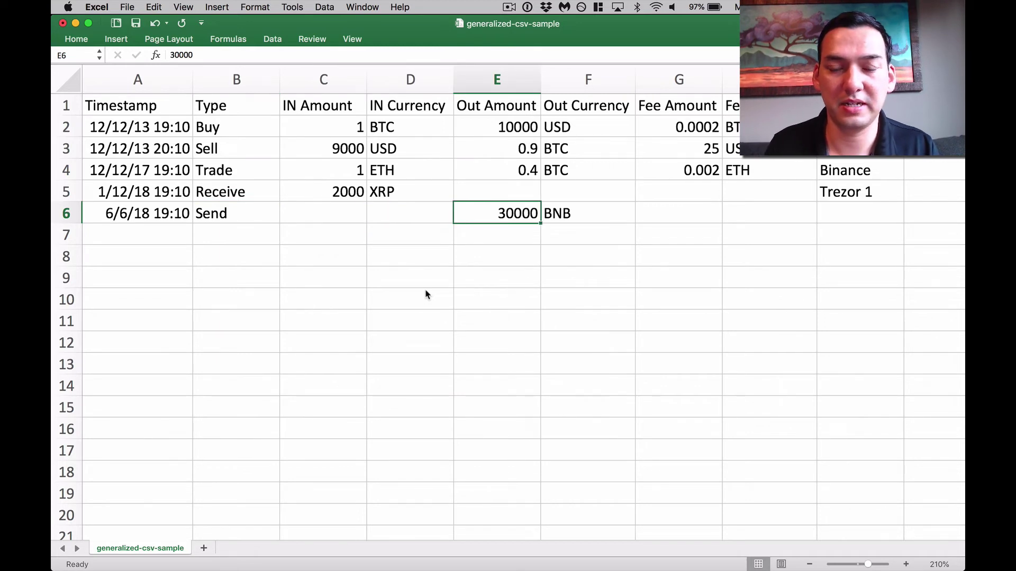
{"action": "key", "text": "Left"}
{"action": "key", "text": "Left"}
{"action": "key", "text": "Left"}
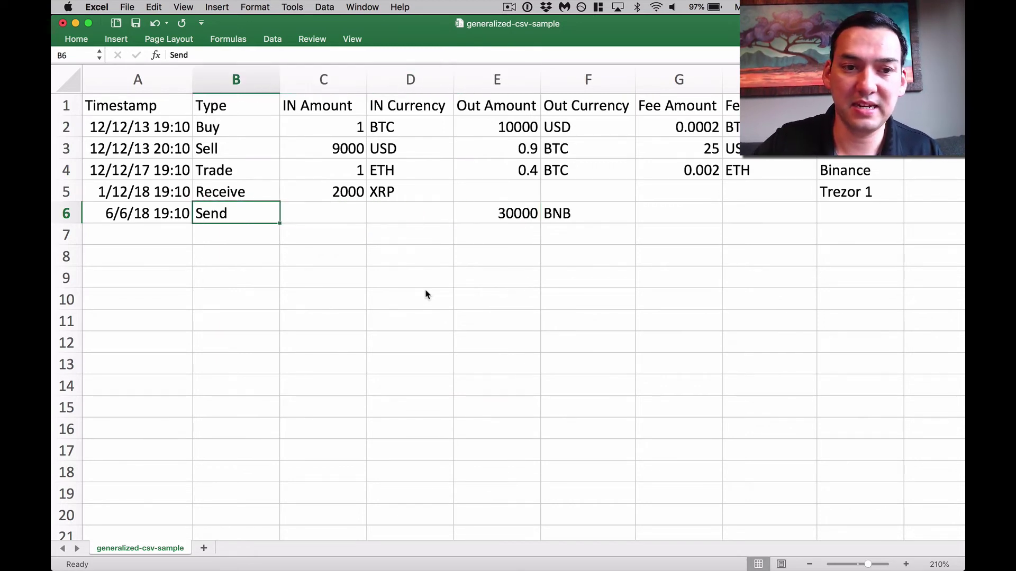
{"action": "key", "text": "Right"}
{"action": "key", "text": "Right"}
{"action": "key", "text": "Right"}
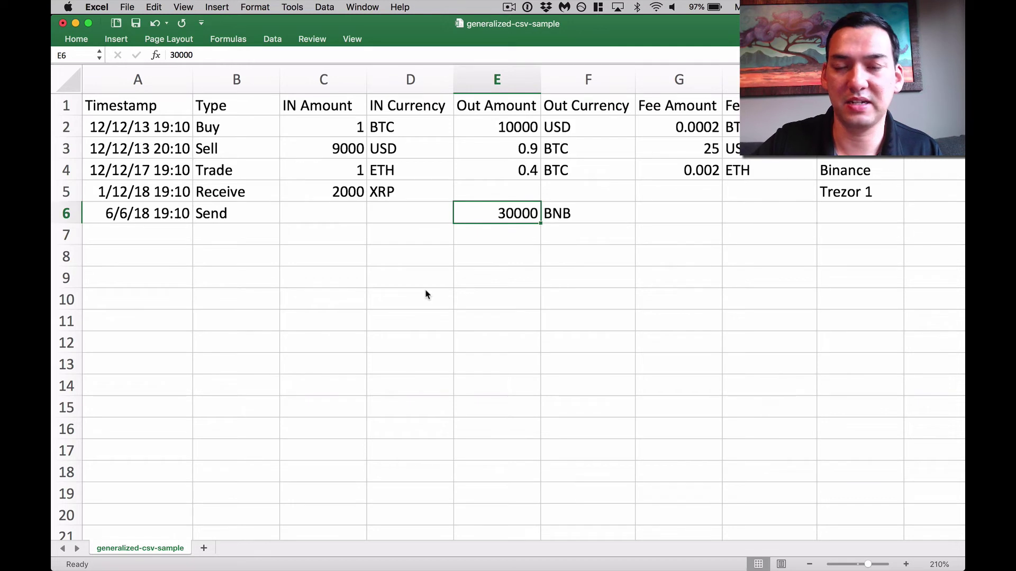
{"action": "key", "text": "Right"}
{"action": "key", "text": "Right"}
{"action": "key", "text": "Right"}
{"action": "key", "text": "Right"}
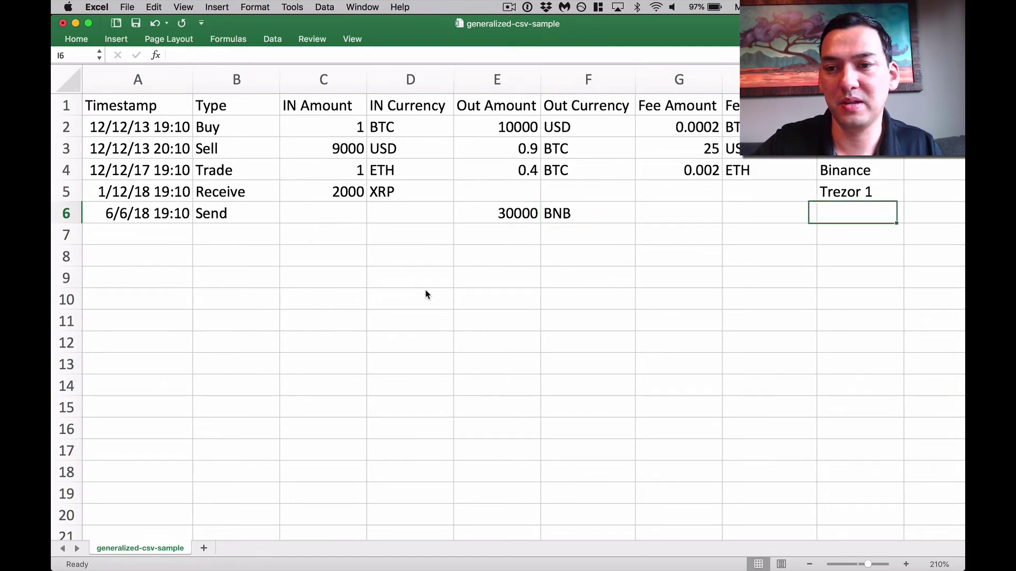
{"action": "type", "text": "Trezor 1"}
{"action": "key", "text": "Return"}
{"action": "key", "text": "Return"}
- Move back up to the exchange cell I5 in the Receive row
{"action": "key", "text": "Left"}
{"action": "key", "text": "Left"}
{"action": "key", "text": "Left"}
{"action": "key", "text": "Left"}
{"action": "key", "text": "Left"}
{"action": "key", "text": "Left"}
{"action": "key", "text": "Left"}
{"action": "key", "text": "Left"}
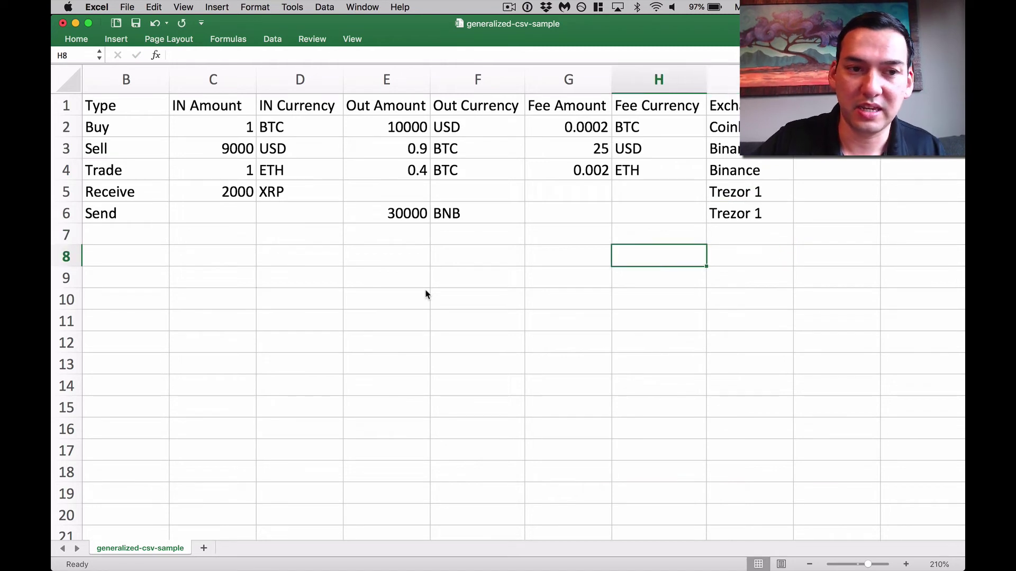
{"action": "key", "text": "Right"}
{"action": "key", "text": "Up"}
{"action": "key", "text": "Up"}
{"action": "key", "text": "Up"}
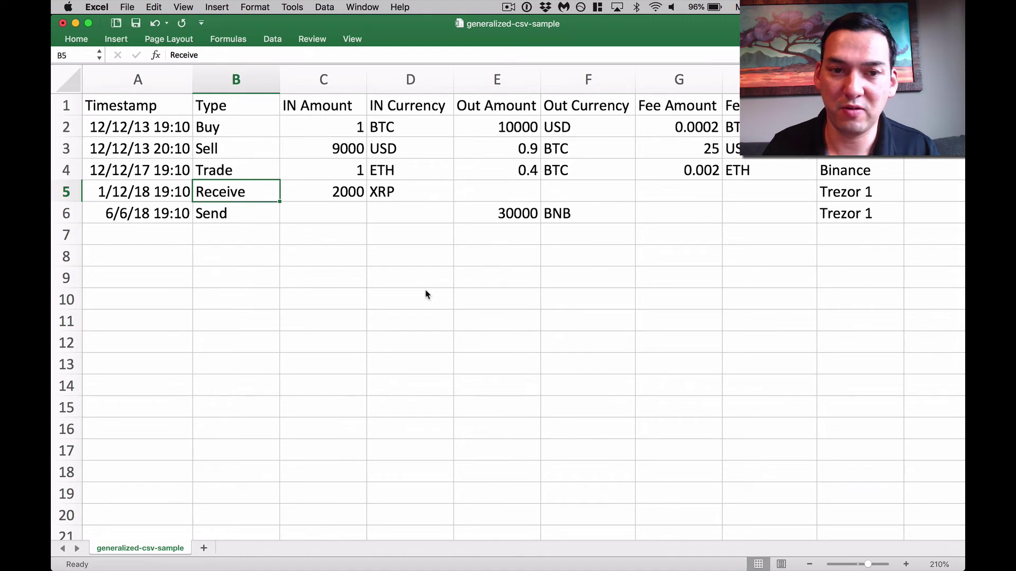
{"action": "key", "text": "Right"}
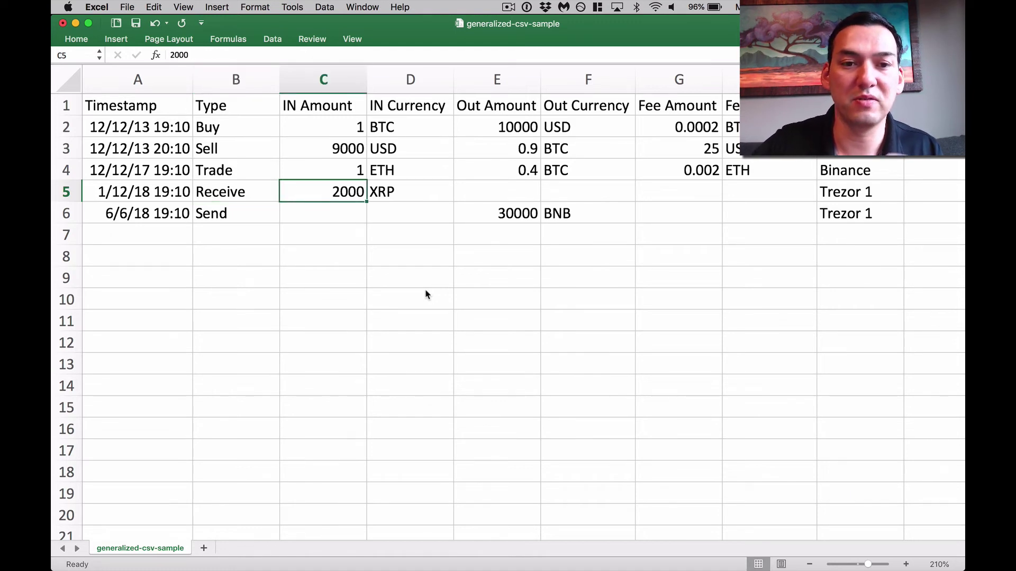
{"action": "key", "text": "Right"}
{"action": "key", "text": "Right"}
{"action": "key", "text": "Right"}
{"action": "key", "text": "Right"}
{"action": "key", "text": "Right"}
{"action": "key", "text": "Right"}
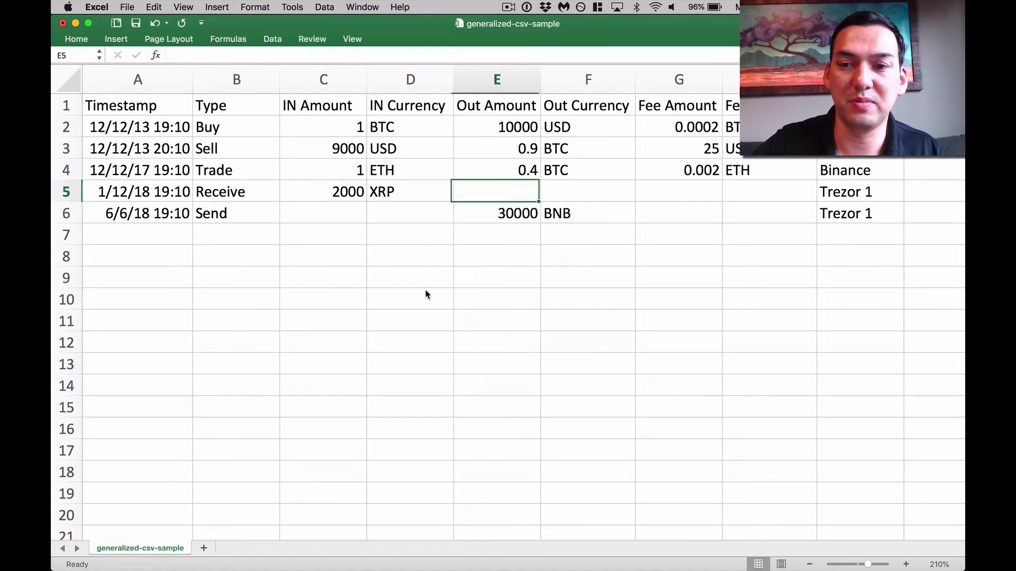